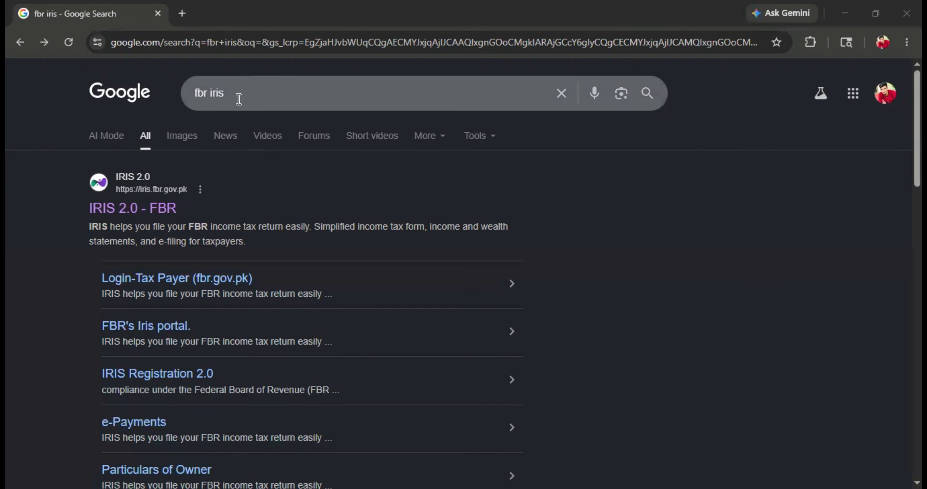
# - Open the IRIS 2.0 - FBR portal and scroll down to its Online Verifications section
pyautogui.click(134, 215)
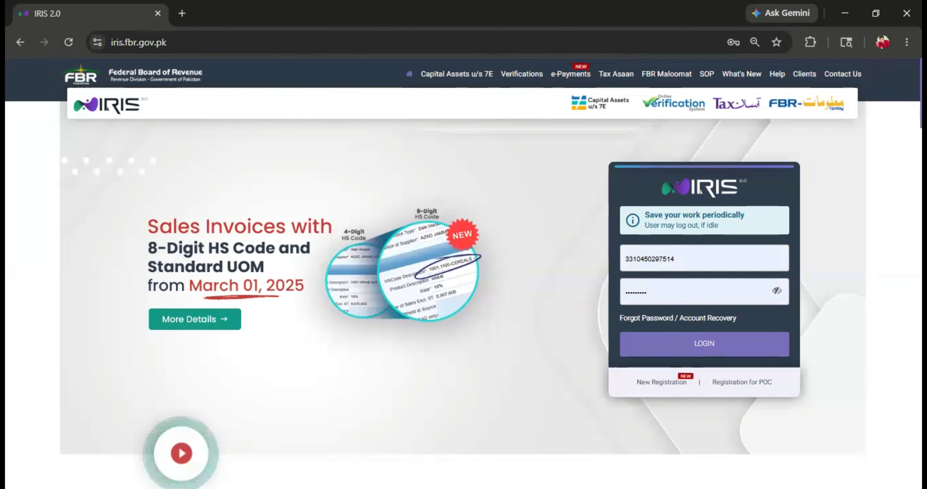
pyautogui.scroll(-10, 464, 274)
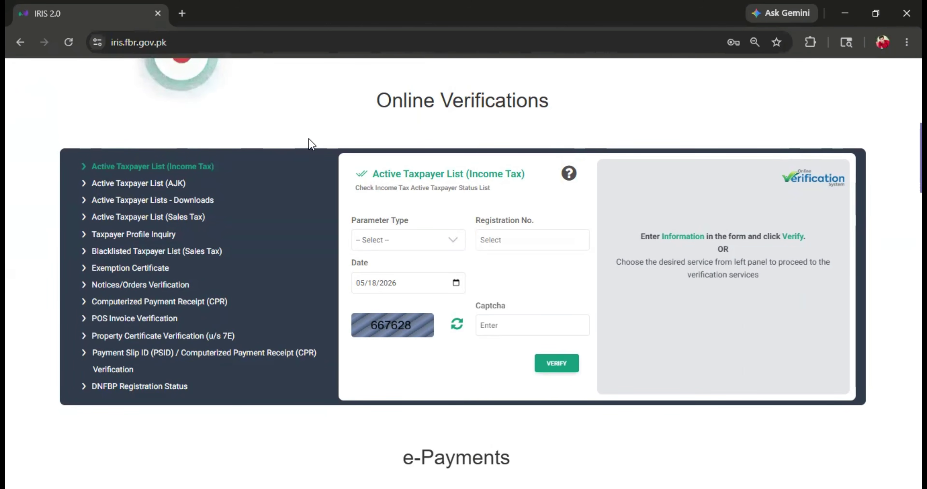
# - Open the Active Taxpayer List (Income Tax) check with CNIC as the parameter type
pyautogui.click(210, 171)
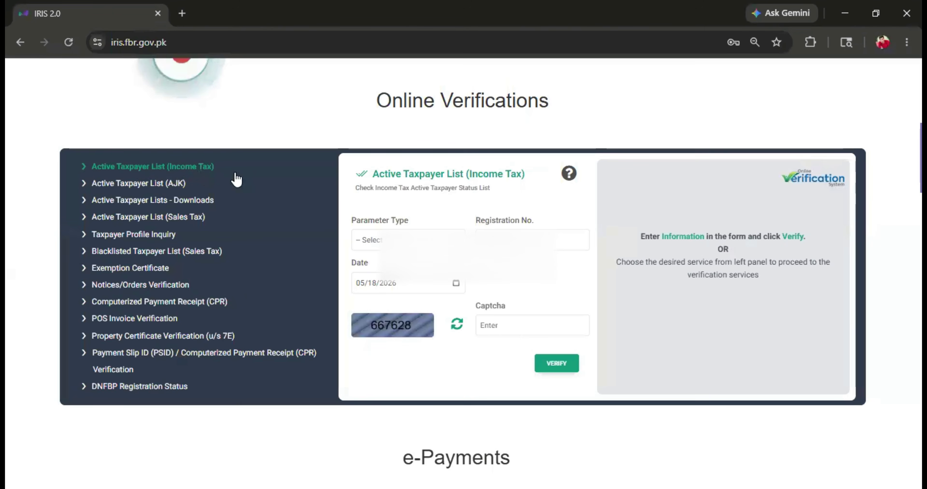
pyautogui.click(383, 241)
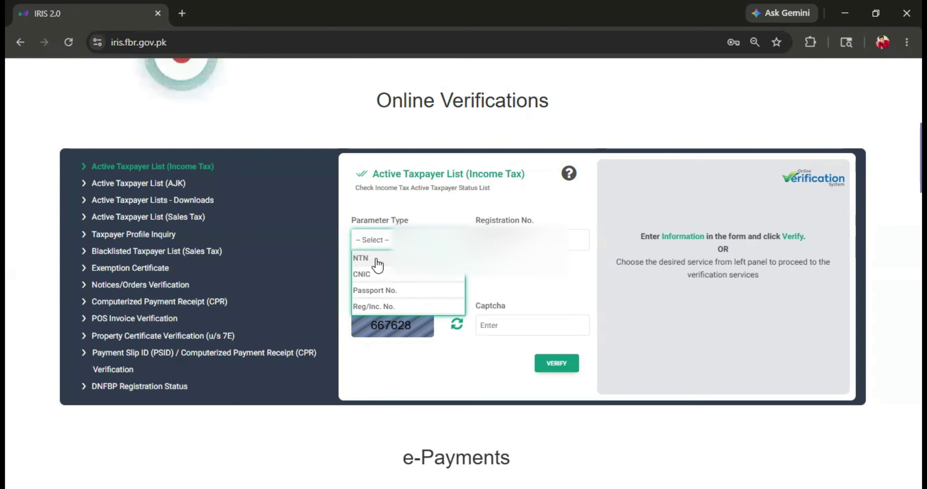
pyautogui.click(383, 278)
# - Enter the taxpayer's CNIC and the shown captcha, then verify to get Filing Status: Active
pyautogui.click(511, 239)
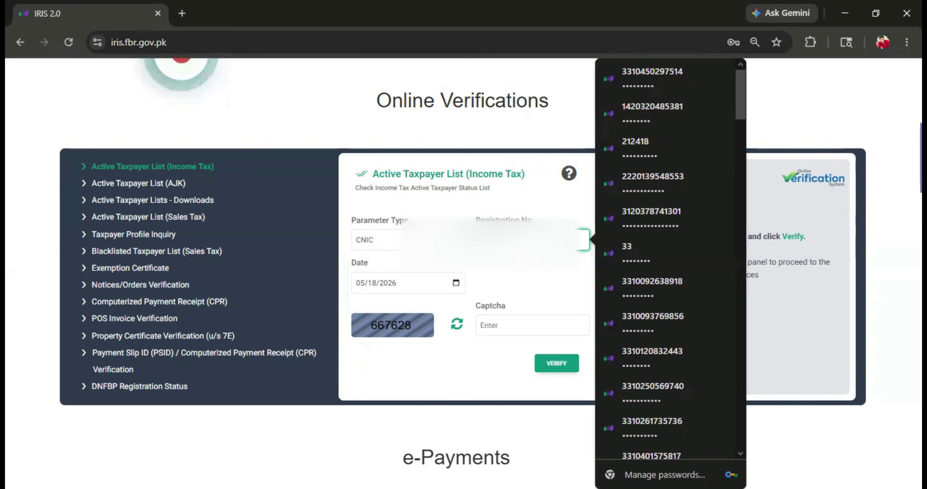
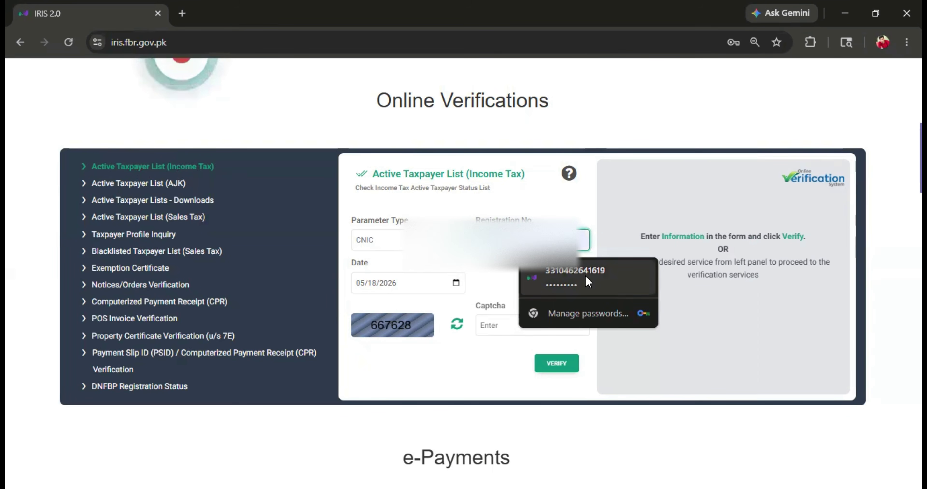
pyautogui.click(592, 280)
pyautogui.click(518, 325)
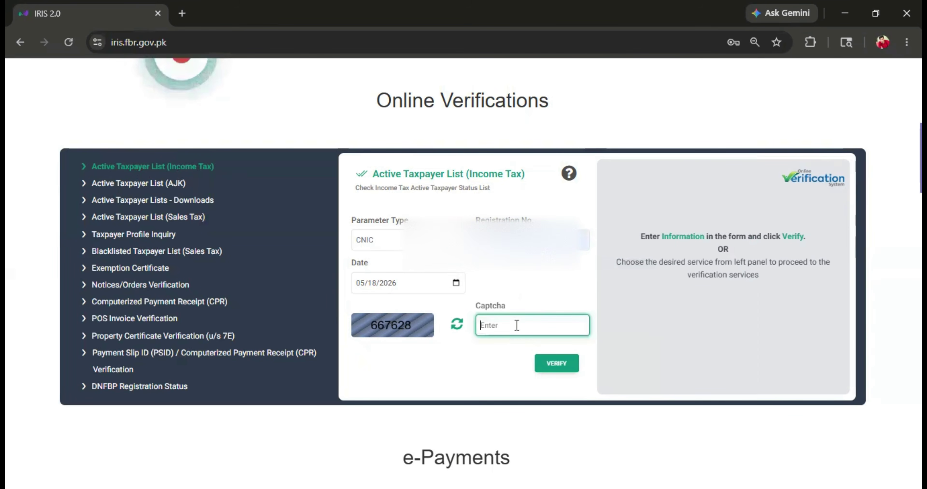
pyautogui.write('6676')
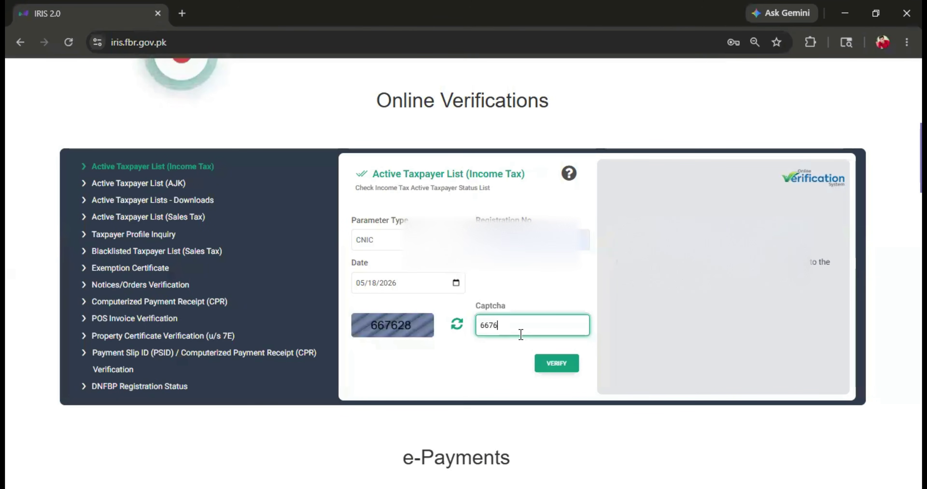
pyautogui.write('28')
pyautogui.click(560, 364)
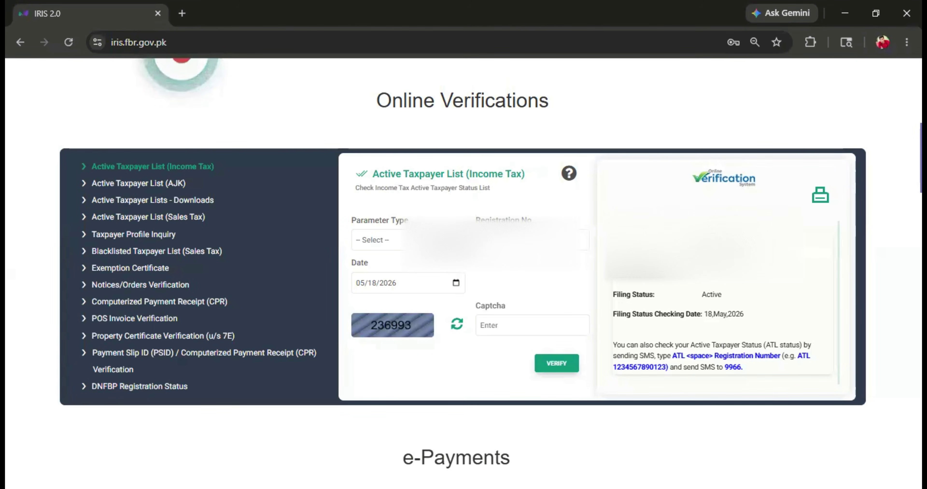
# - Verify a second CNIC with a new captcha on the Active Taxpayer List, returning 'No record exists'
pyautogui.click(374, 240)
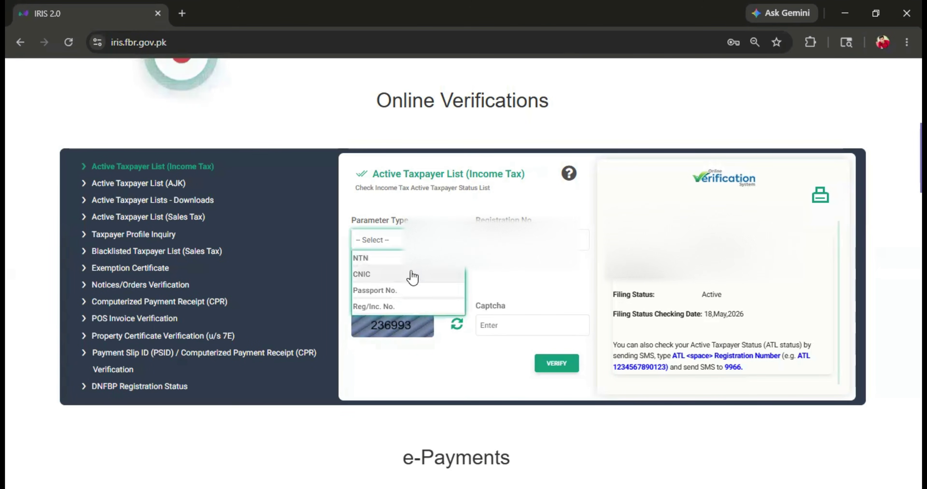
pyautogui.click(532, 240)
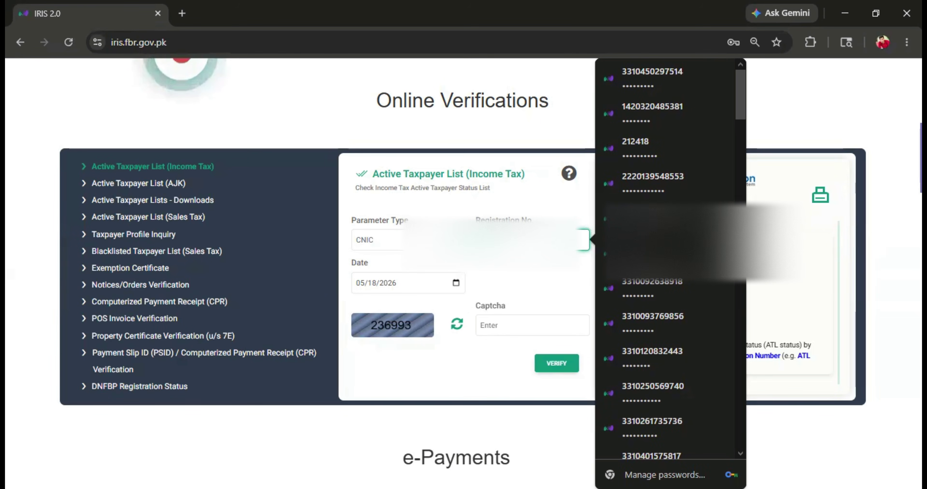
pyautogui.write('34')
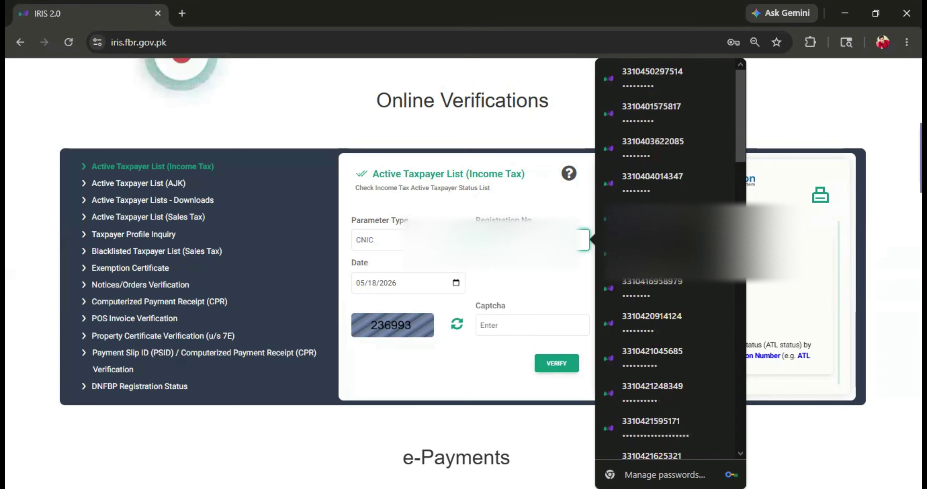
pyautogui.write('7')
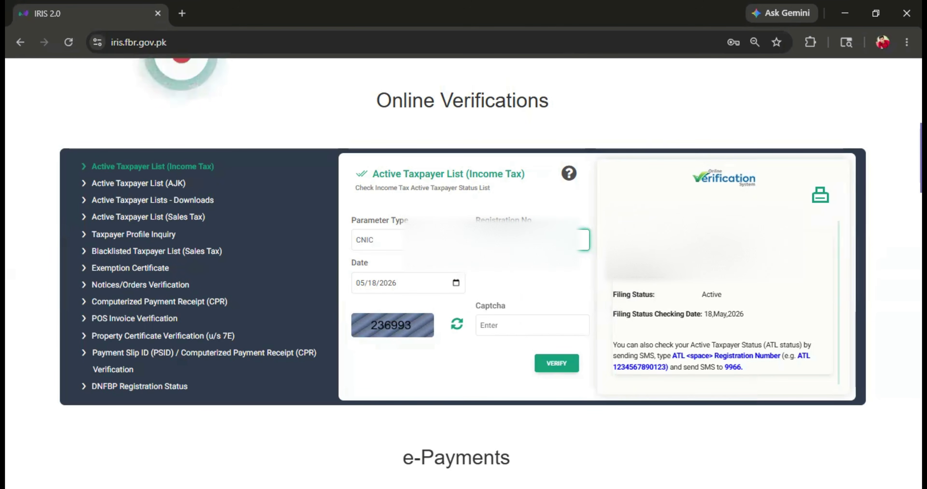
pyautogui.click(510, 327)
pyautogui.write('23')
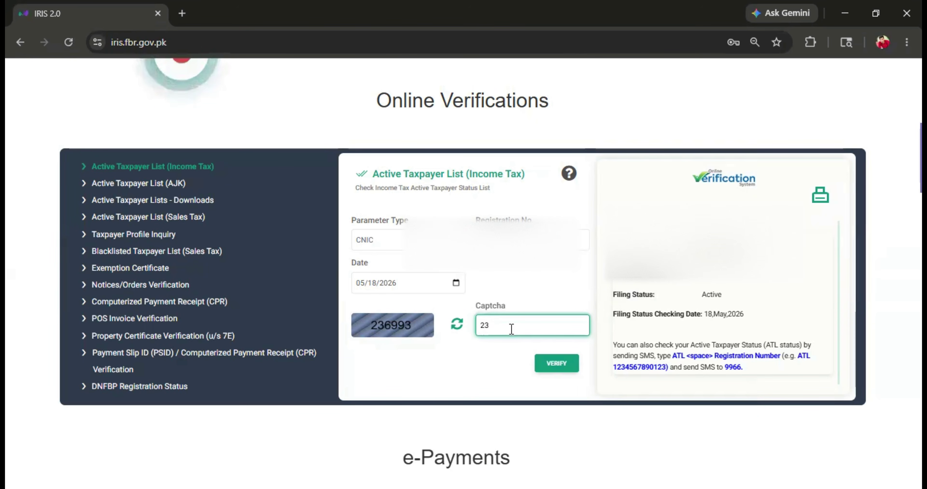
pyautogui.write('6993')
pyautogui.click(561, 367)
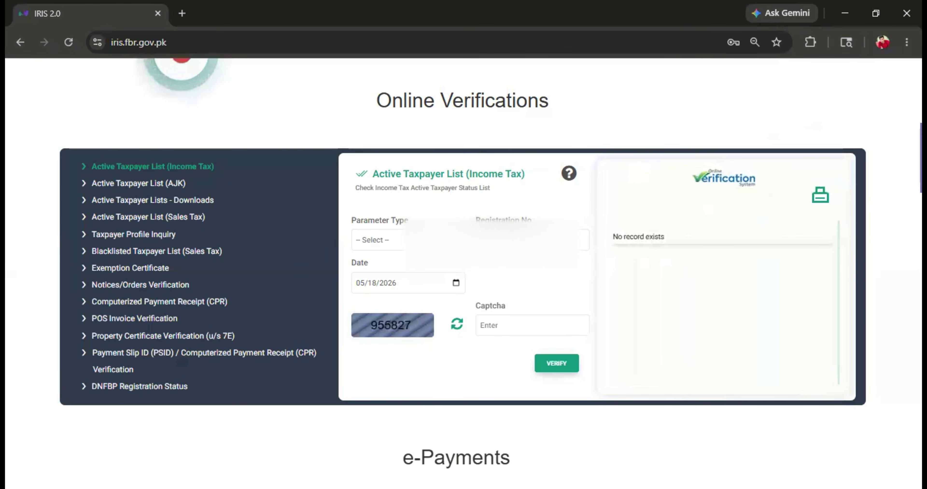
pyautogui.click(403, 247)
# - Submit an Active Taxpayer check for a third CNIC with its captcha code
pyautogui.click(393, 274)
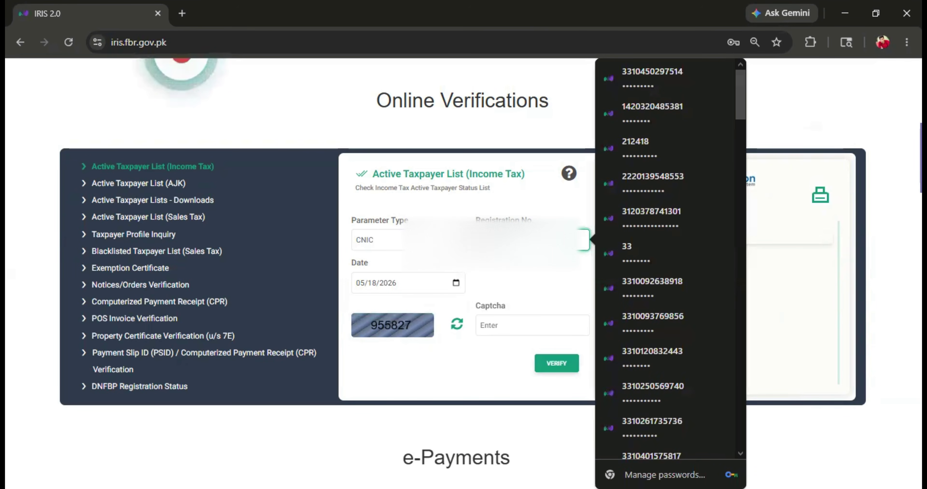
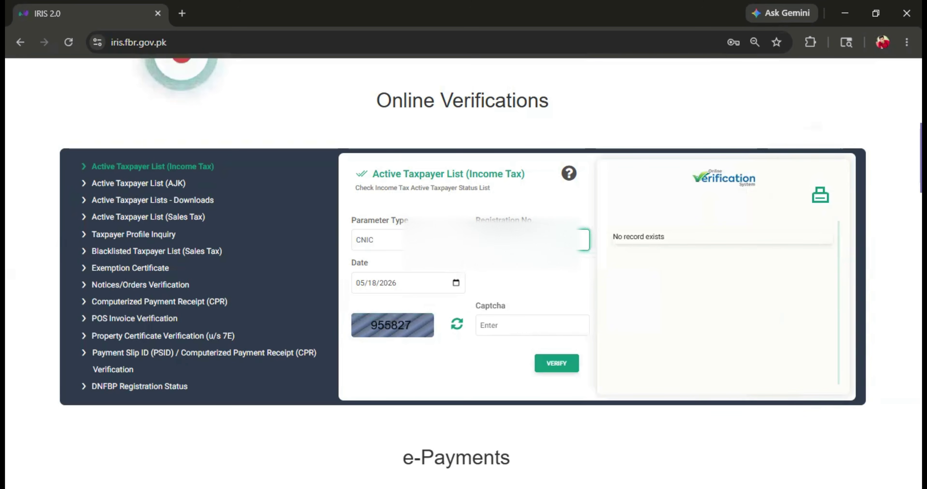
pyautogui.click(507, 323)
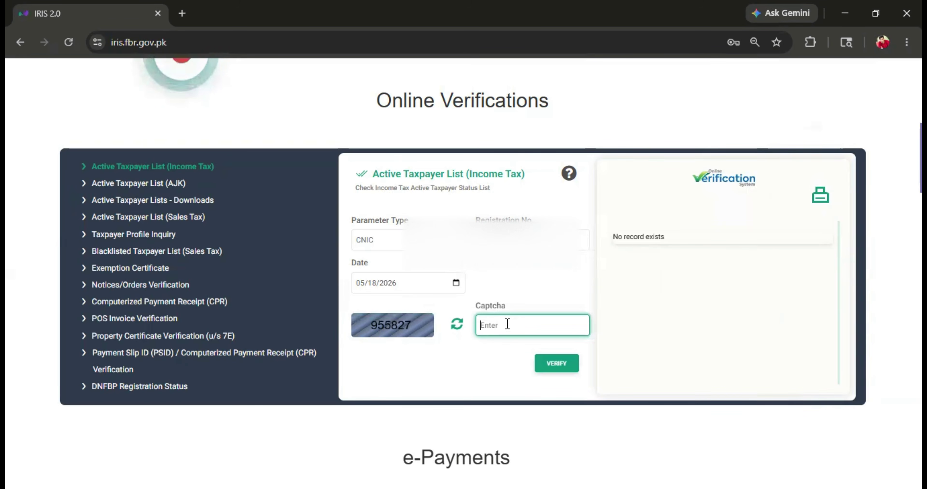
pyautogui.write('955827')
pyautogui.click(555, 364)
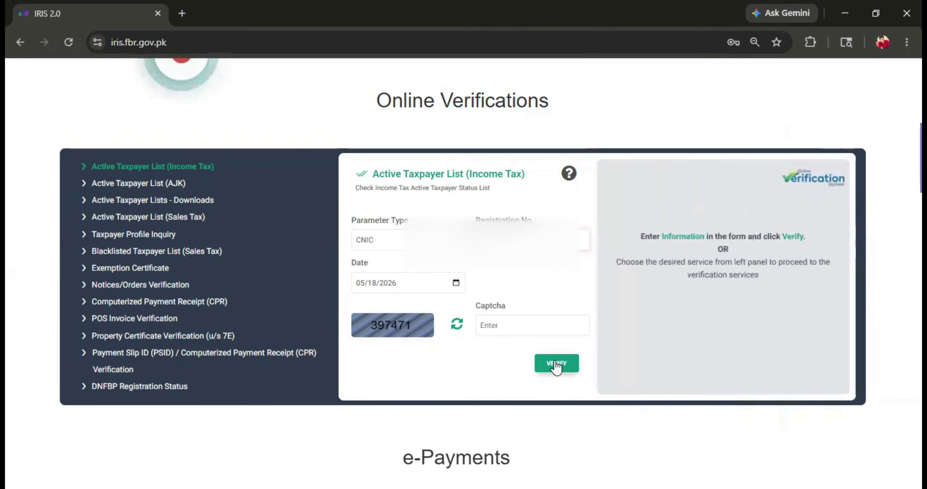
# - Re-verify the third CNIC with a fresh captcha, getting 'No record exists'
pyautogui.click(529, 239)
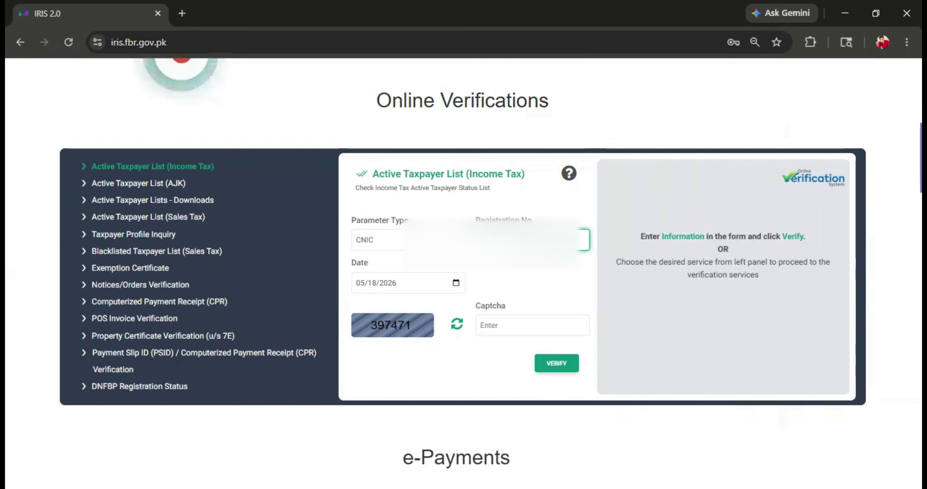
pyautogui.click(488, 330)
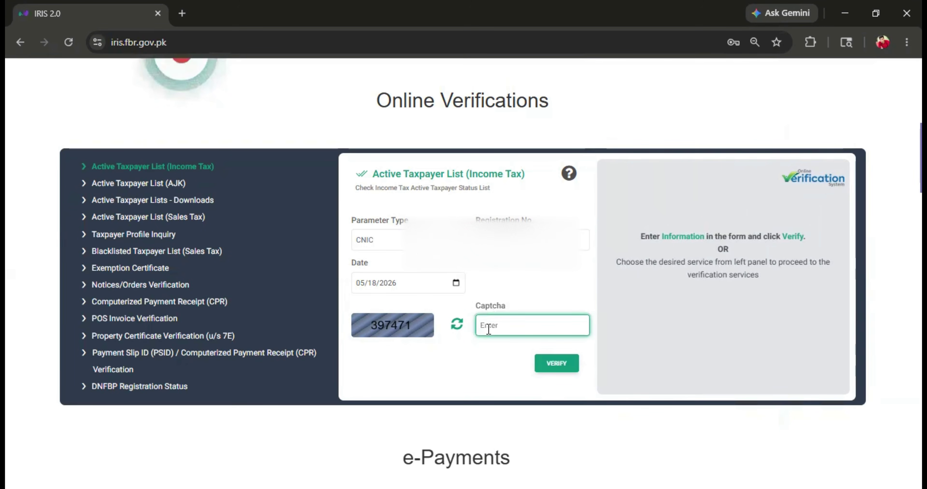
pyautogui.write('397471')
pyautogui.click(553, 367)
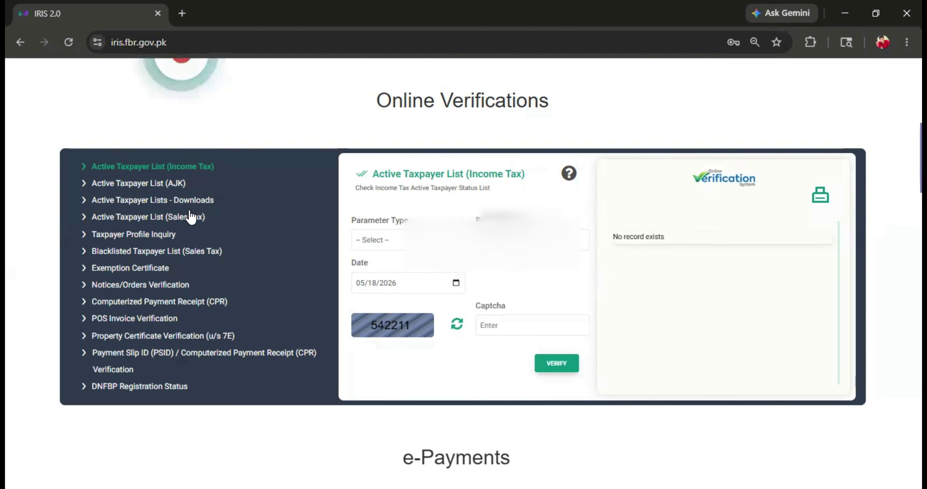
# - Submit a Taxpayer Profile Inquiry by CNIC with the CNIC number and captcha
pyautogui.click(134, 235)
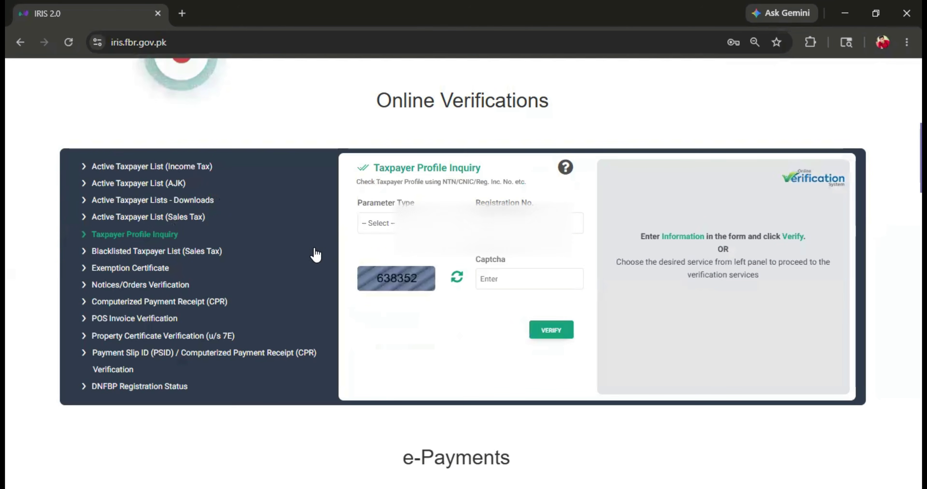
pyautogui.click(388, 227)
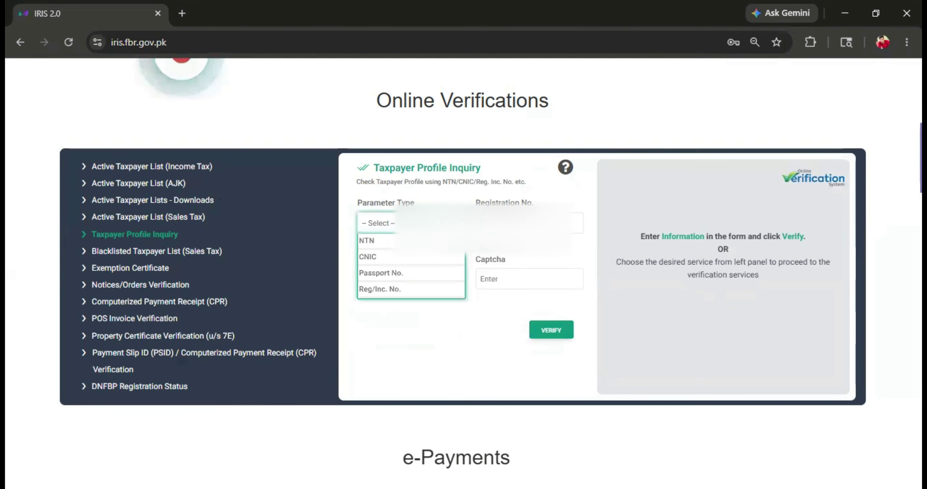
pyautogui.click(405, 257)
pyautogui.press('Tab')
pyautogui.write('3')
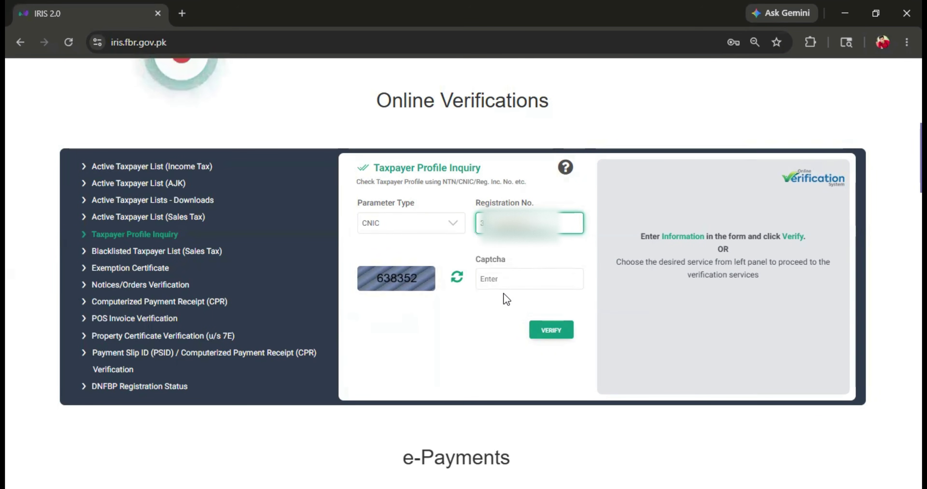
pyautogui.click(515, 278)
pyautogui.write('638352')
pyautogui.click(559, 329)
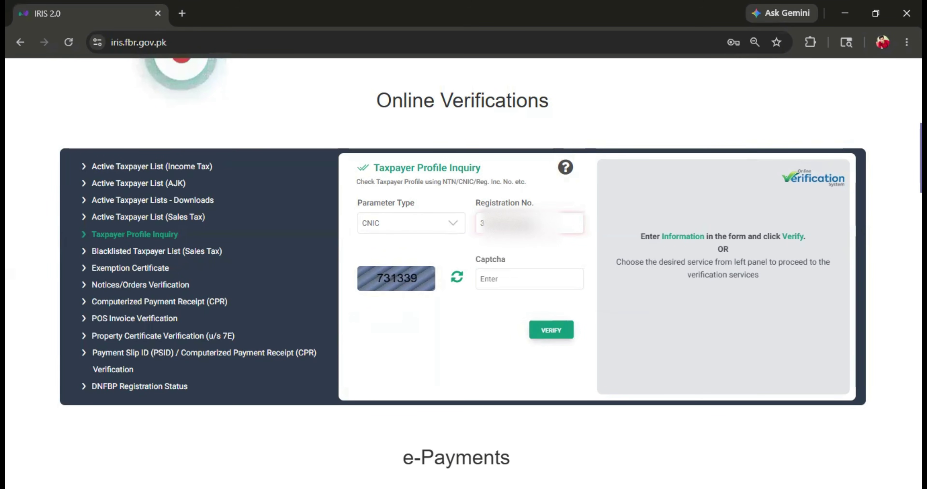
# - Correct the CNIC, enter the new captcha, and resubmit the profile inquiry
pyautogui.click(540, 332)
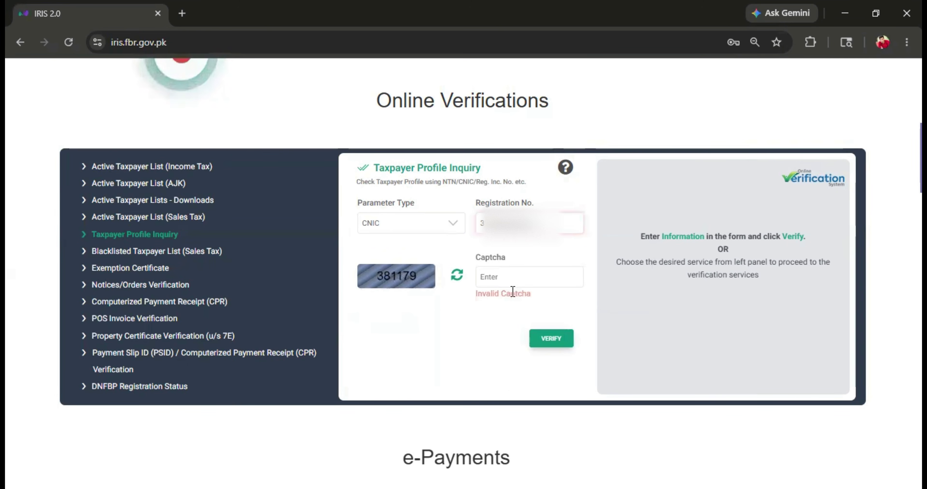
pyautogui.click(484, 223)
pyautogui.write('35')
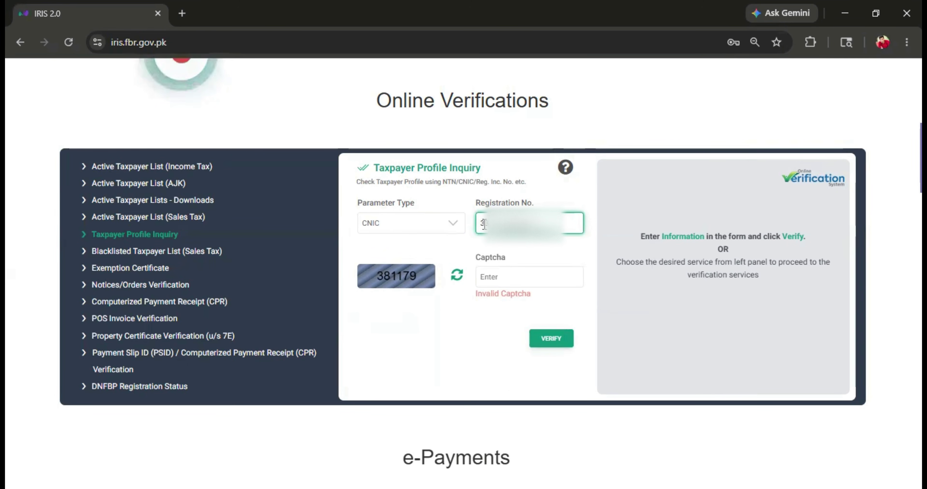
pyautogui.click(501, 275)
pyautogui.write('381179')
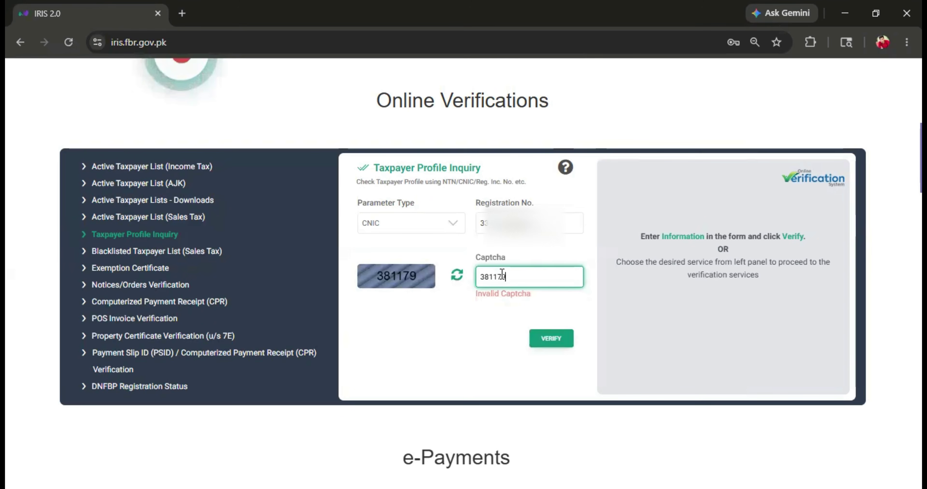
pyautogui.click(547, 341)
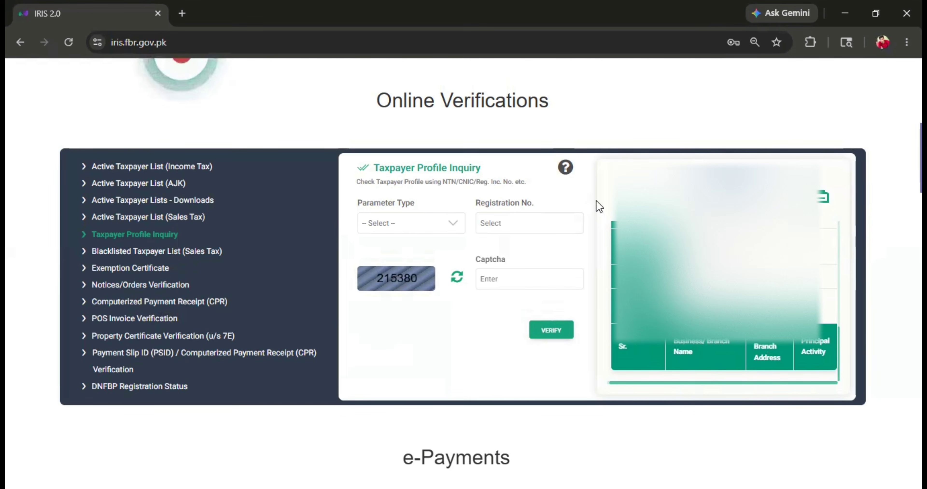
# - Return to the Active Taxpayer List (Income Tax) check from the Online Verifications menu
pyautogui.click(158, 170)
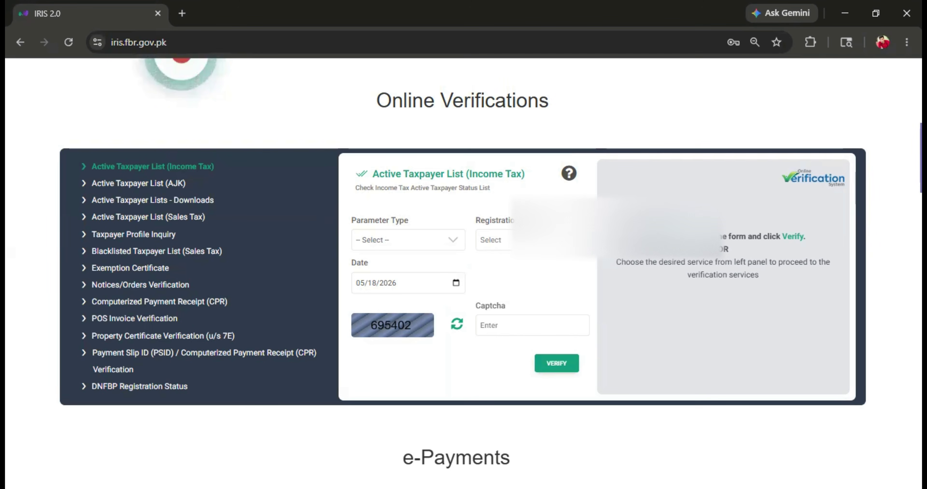
pyautogui.scroll(10, 632, 234)
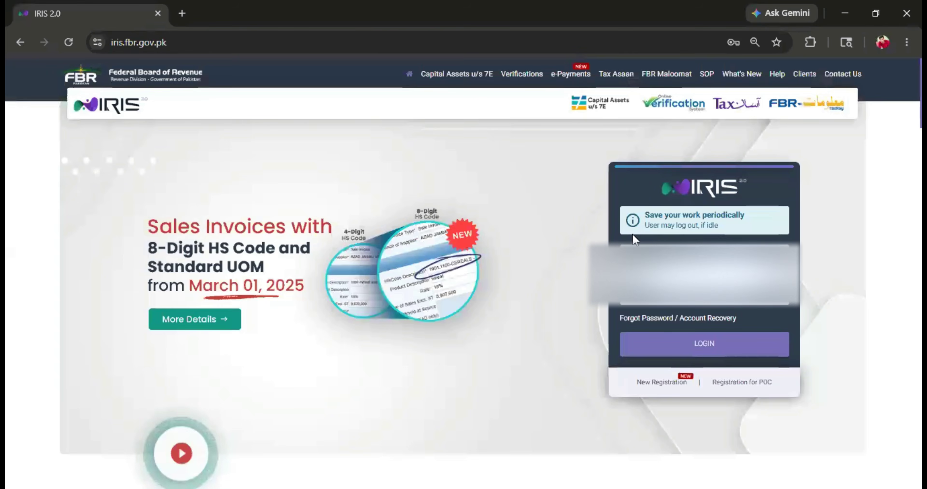
pyautogui.scroll(-5, 459, 279)
pyautogui.scroll(5, 455, 284)
pyautogui.scroll(-10, 455, 284)
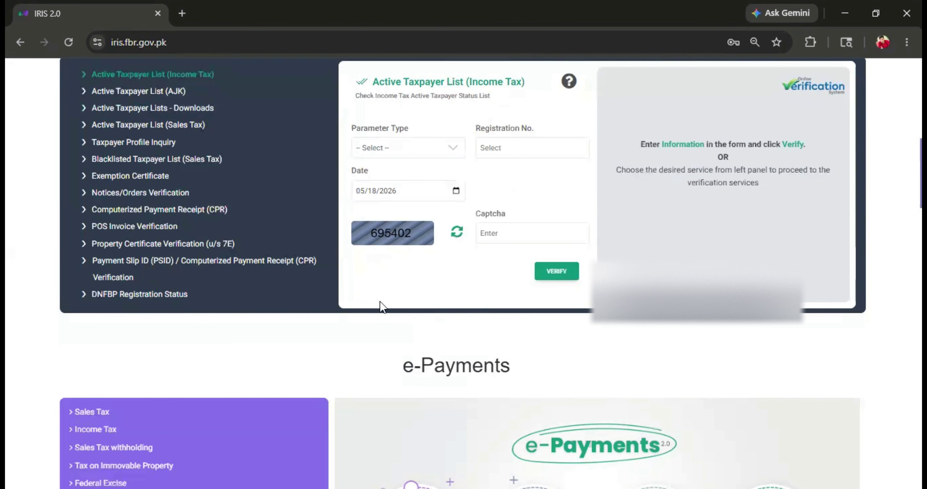
pyautogui.scroll(10, 422, 277)
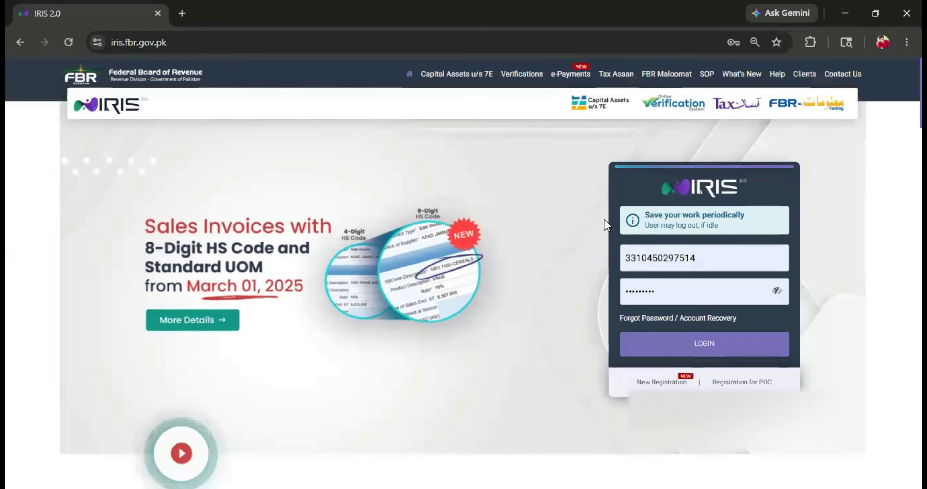
pyautogui.scroll(-8, 482, 227)
pyautogui.scroll(8, 474, 230)
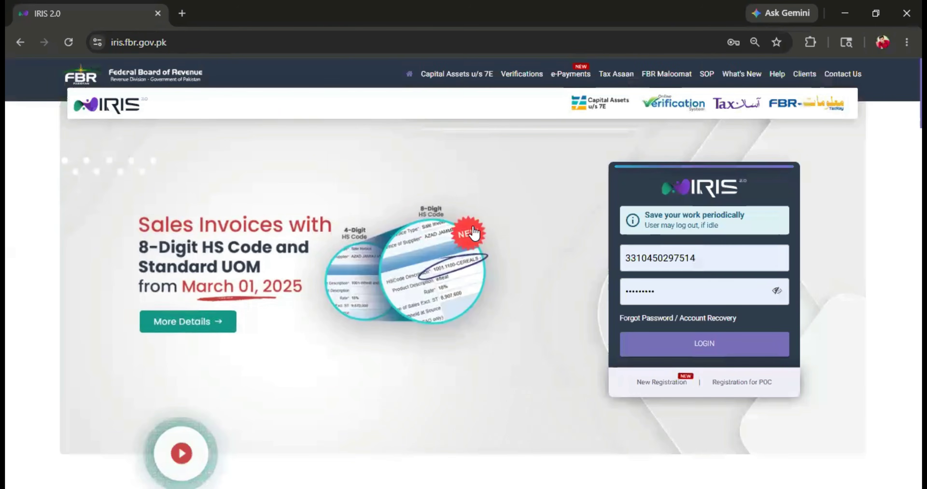
pyautogui.scroll(-10, 475, 227)
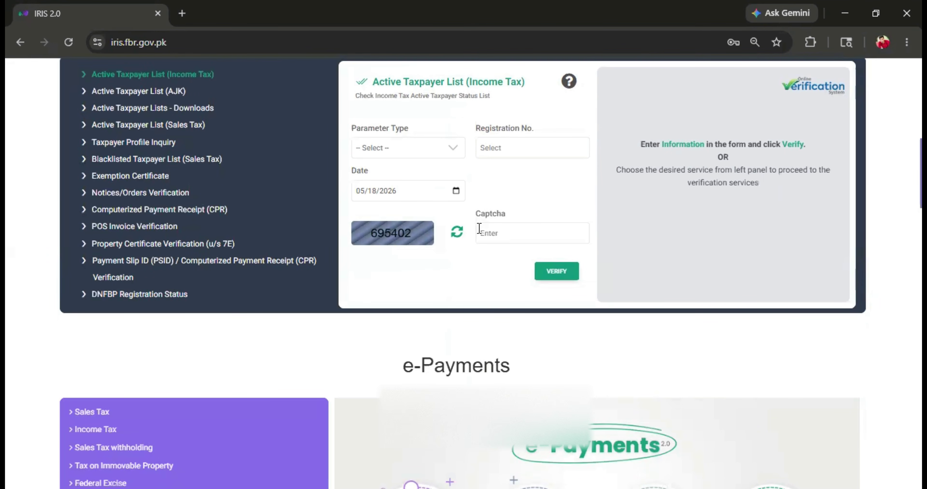
pyautogui.scroll(10, 669, 406)
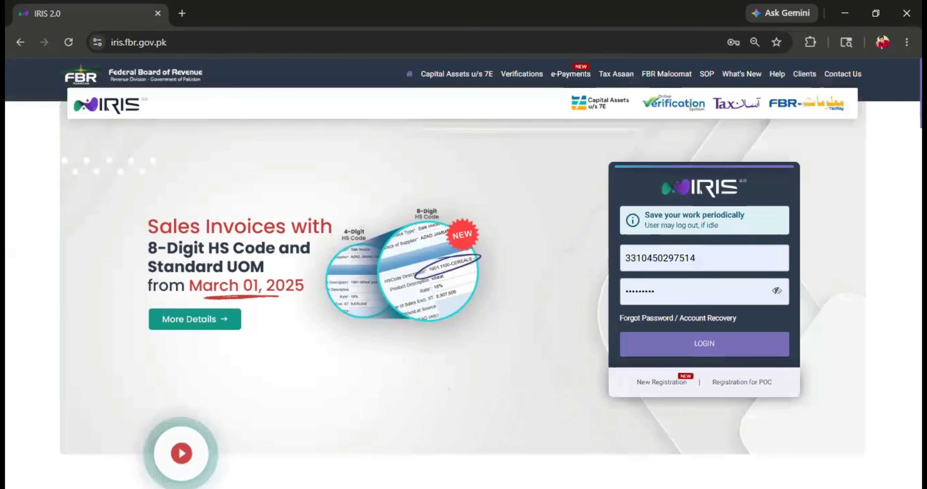